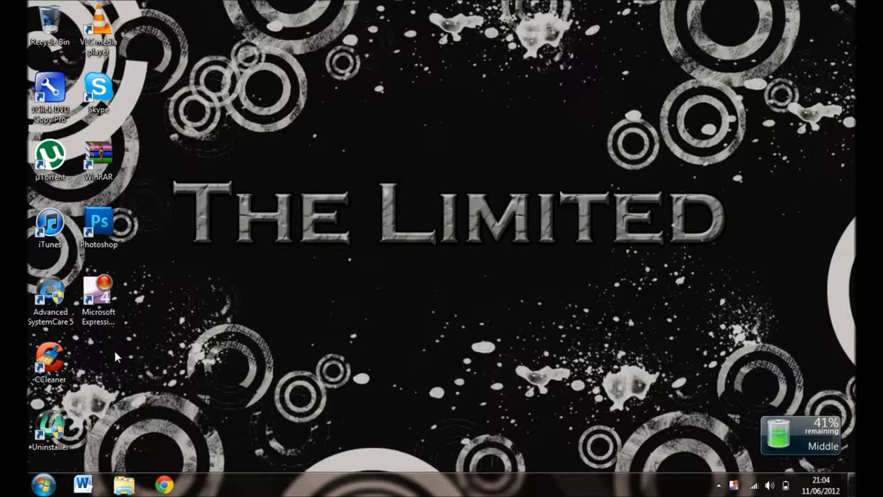
Launch CCleaner from its desktop shortcut
click(61, 359)
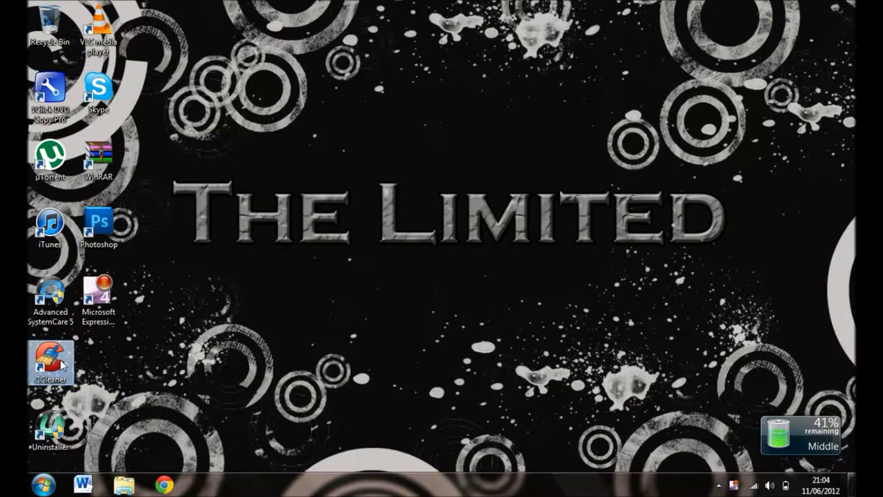
double_click(62, 365)
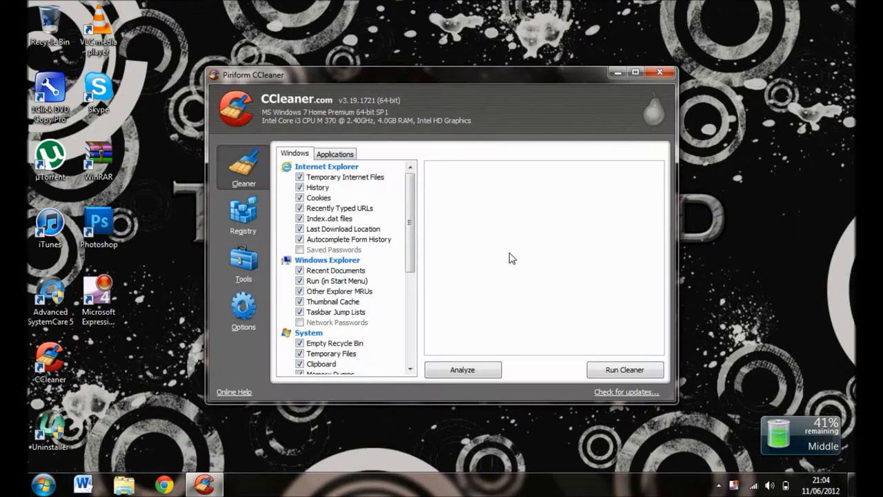
Clean 70.4 MB of junk files, confirm a second pass removes 0 bytes, then go to Registry
click(453, 373)
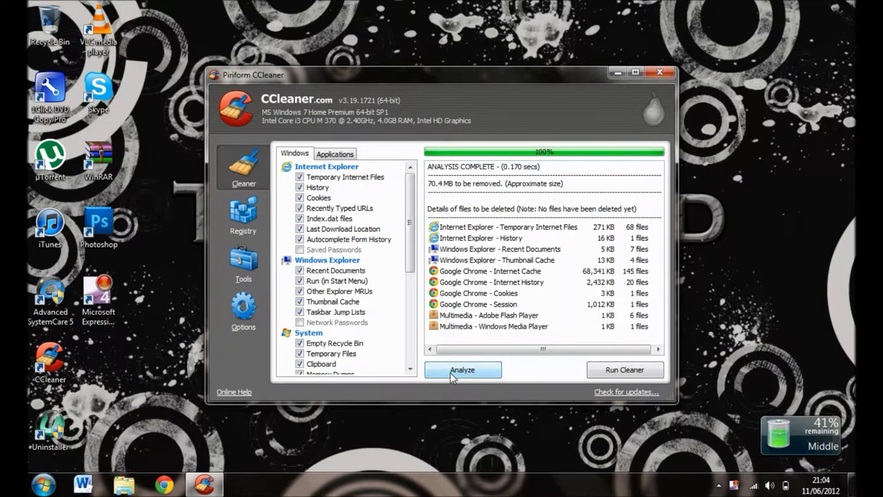
click(614, 372)
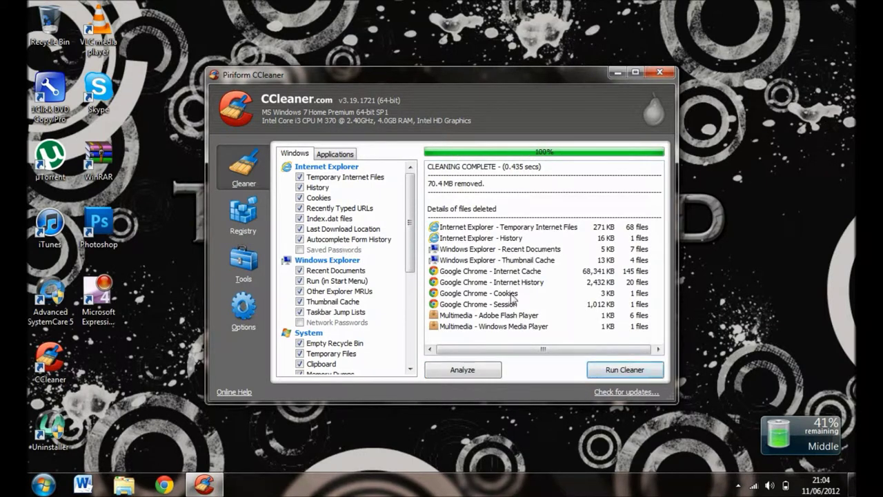
click(597, 373)
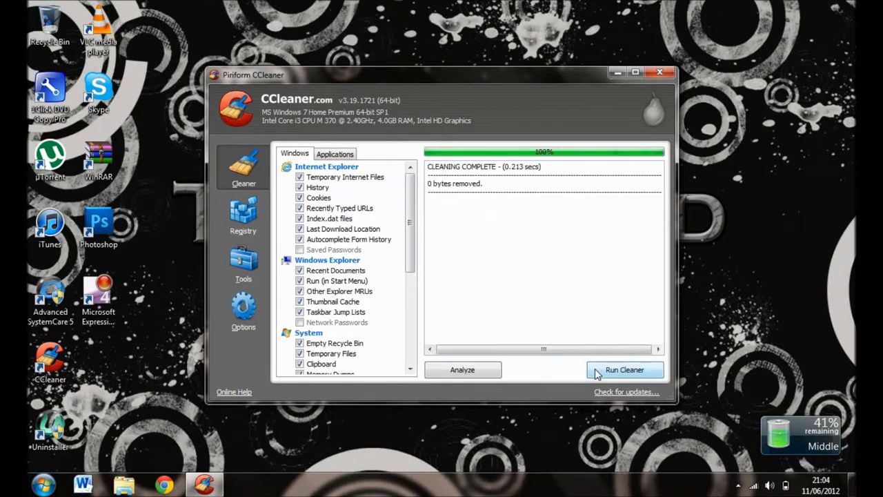
drag(429, 183, 488, 185)
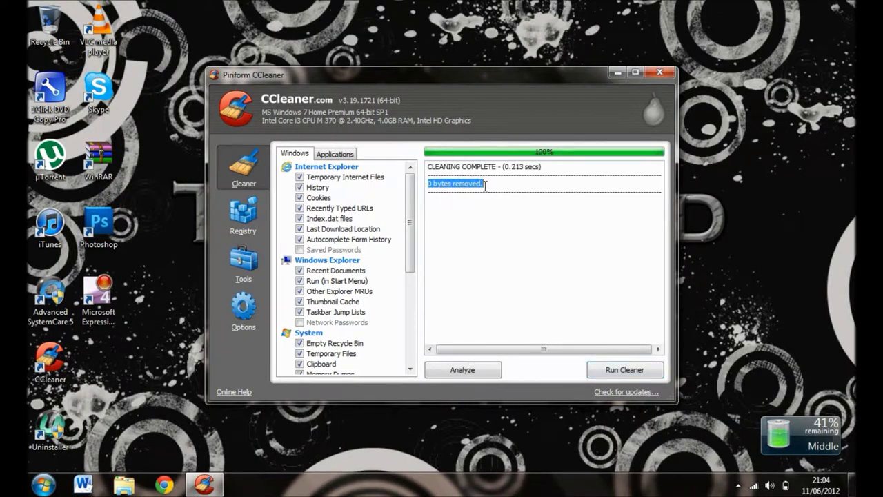
drag(428, 166, 564, 169)
click(243, 216)
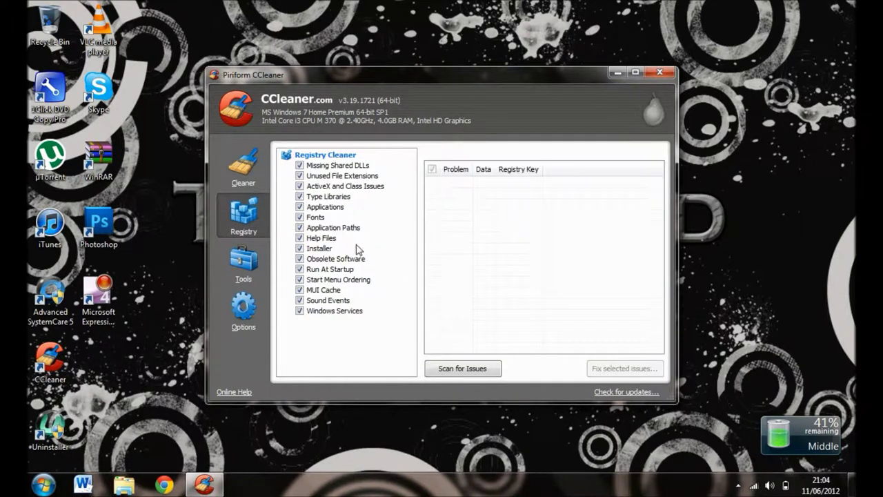
Scan the registry, which reports no issues found, then close CCleaner
click(473, 373)
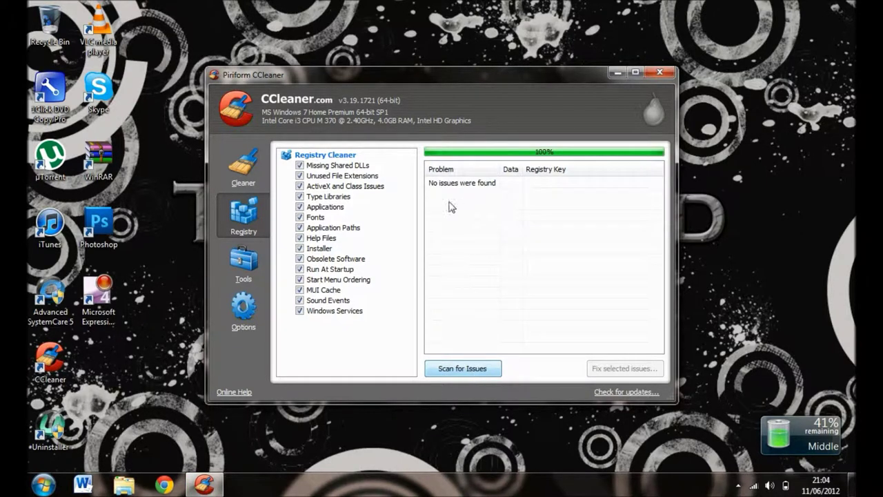
click(429, 185)
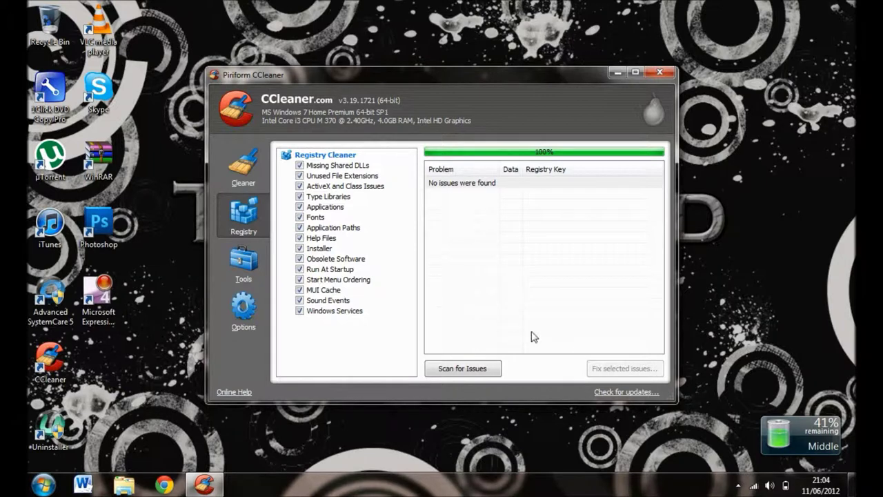
click(661, 73)
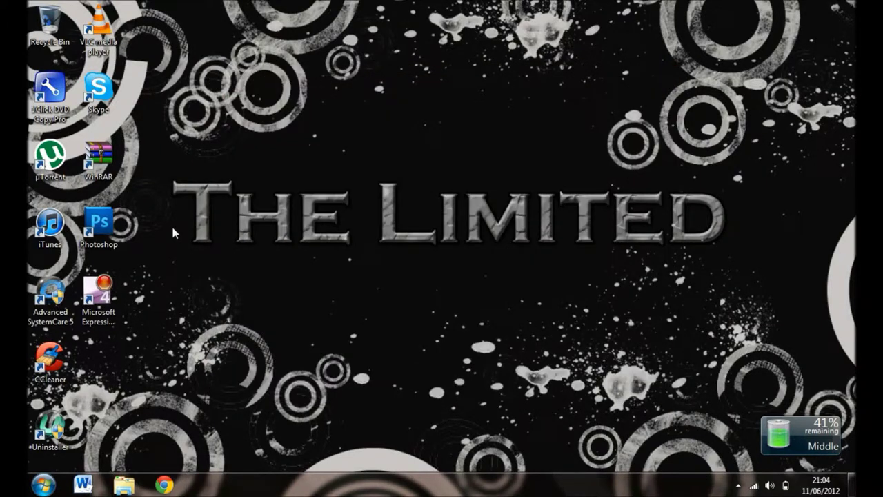
Launch Advanced SystemCare 5 and run a Deep Care scan and repair, fixing 2 security problems and 21 optimizations
double_click(54, 298)
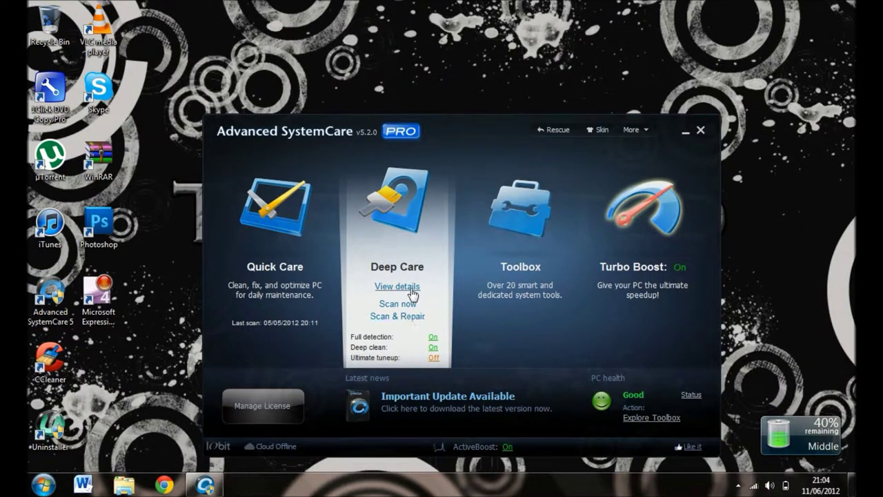
click(410, 289)
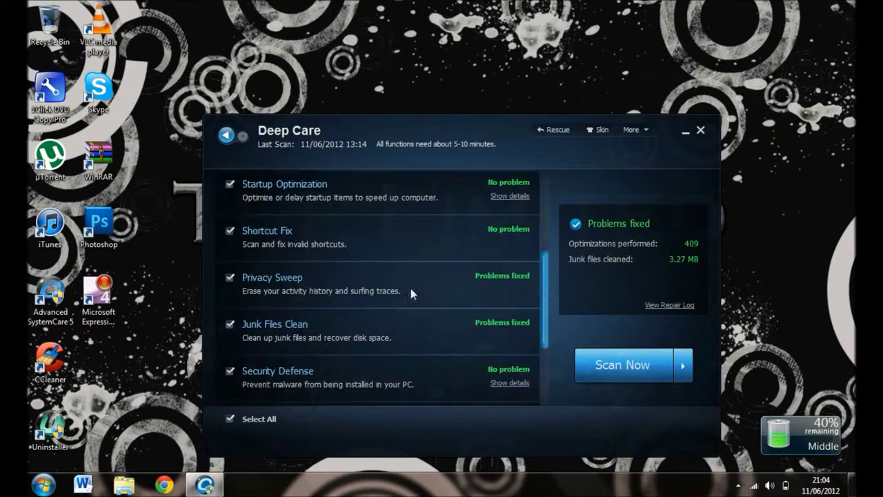
click(607, 364)
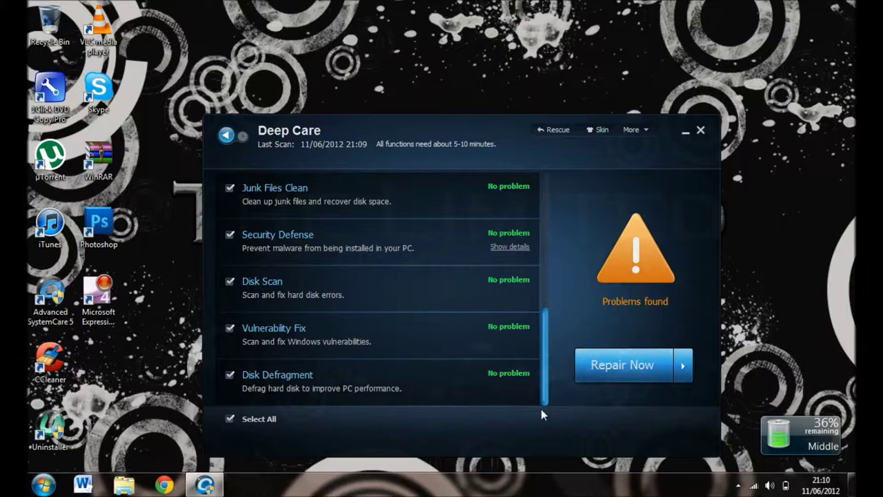
click(605, 362)
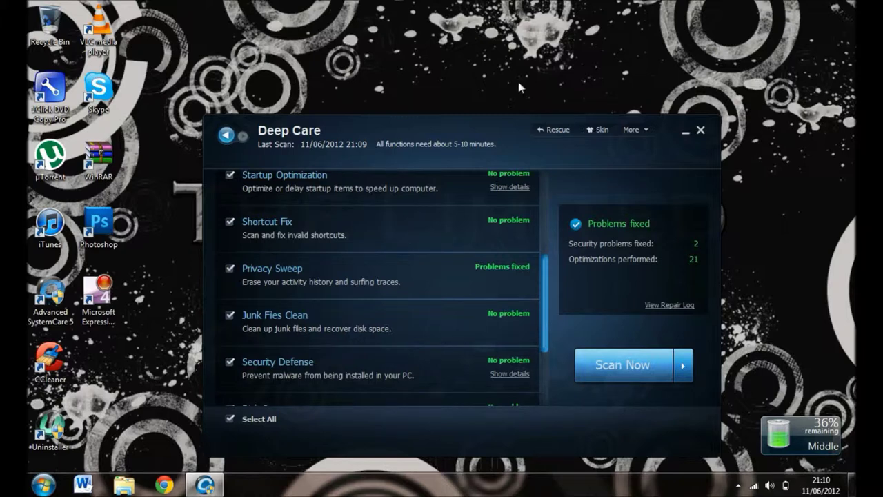
click(227, 135)
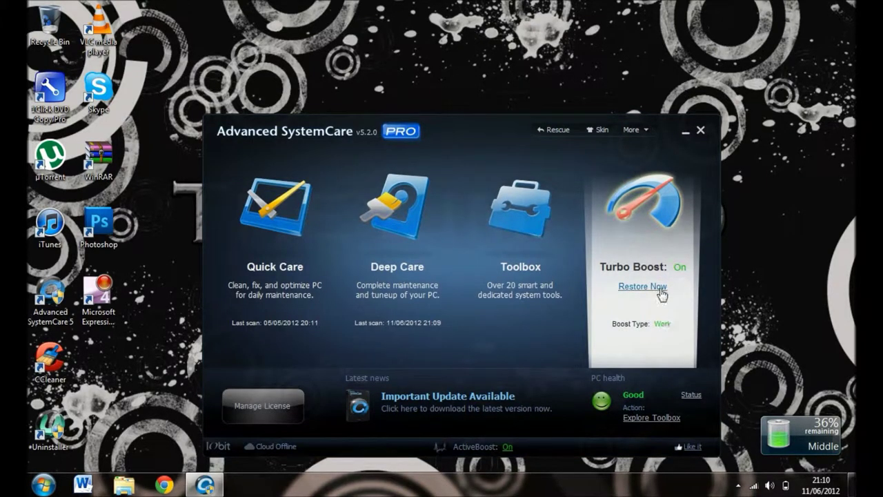
Turn Turbo Boost off, dismiss the Messenger sign-in popup, and open the Turbo Boost setup wizard
click(661, 291)
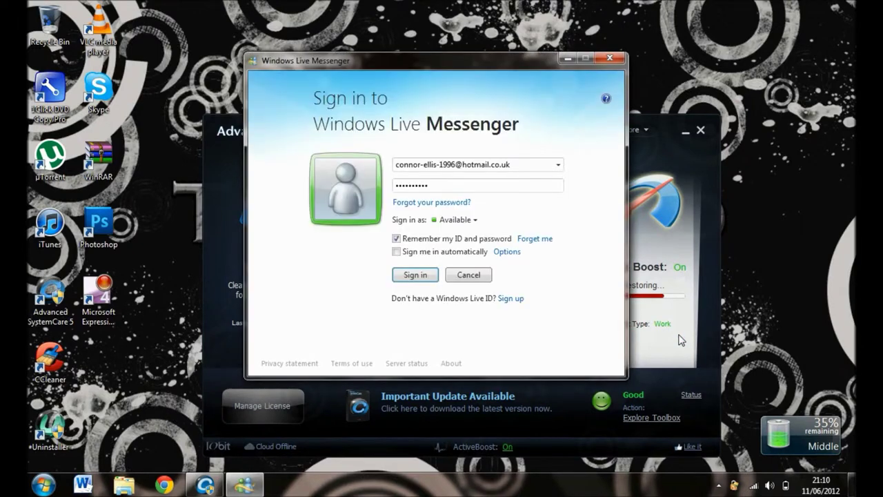
click(610, 59)
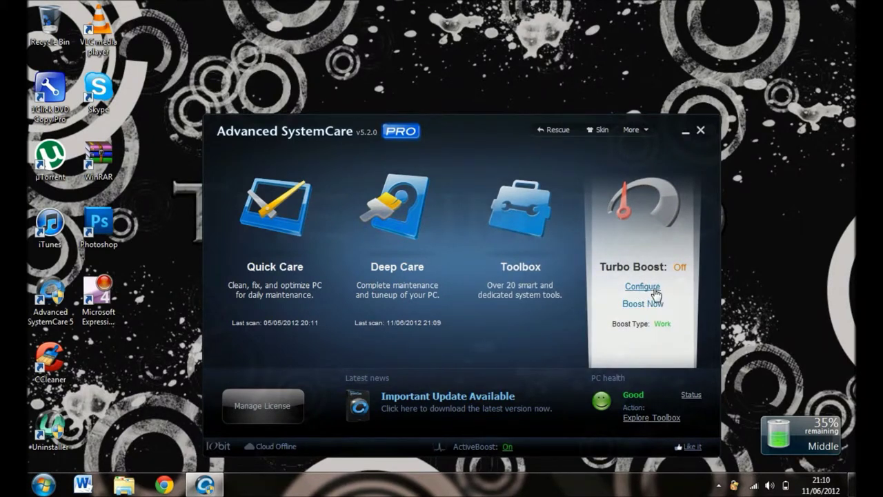
click(643, 287)
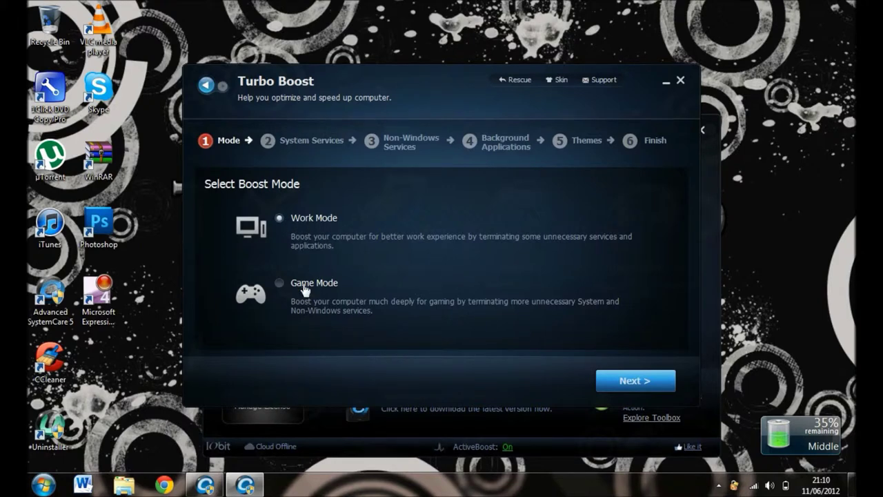
Set Turbo Boost to Work Mode, disabling all listed services except ePowerTray, keeping the current theme
click(638, 378)
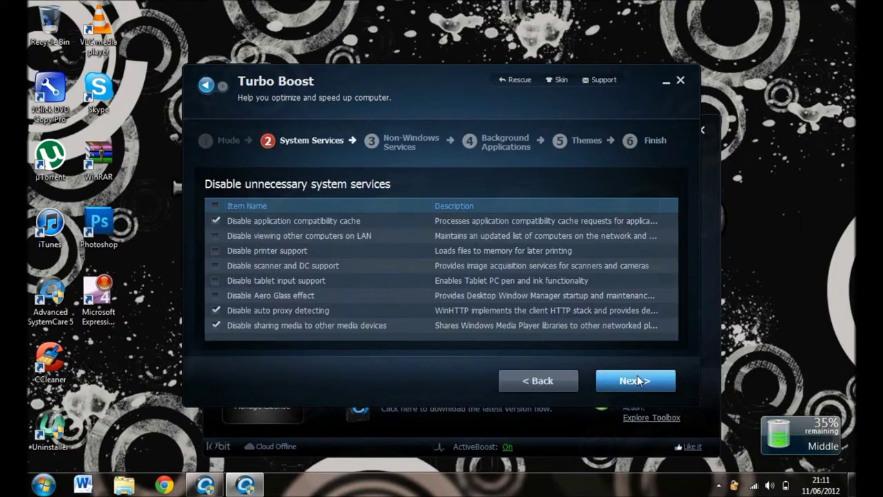
click(216, 205)
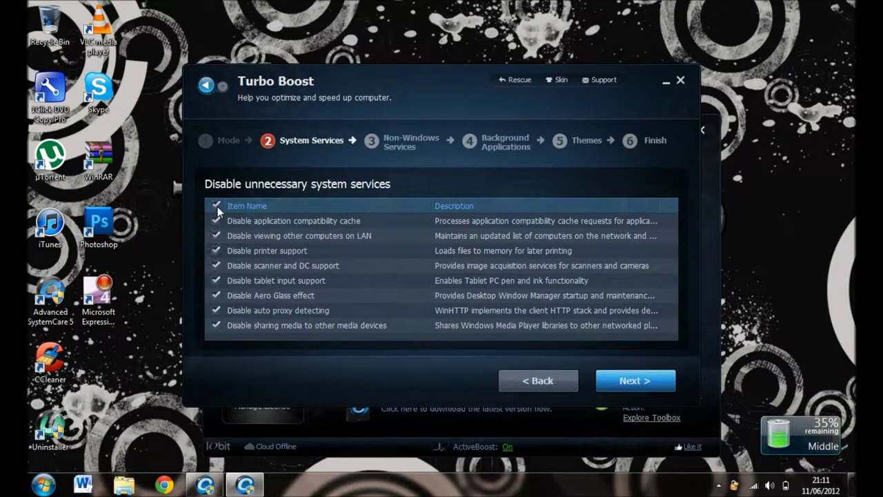
click(617, 375)
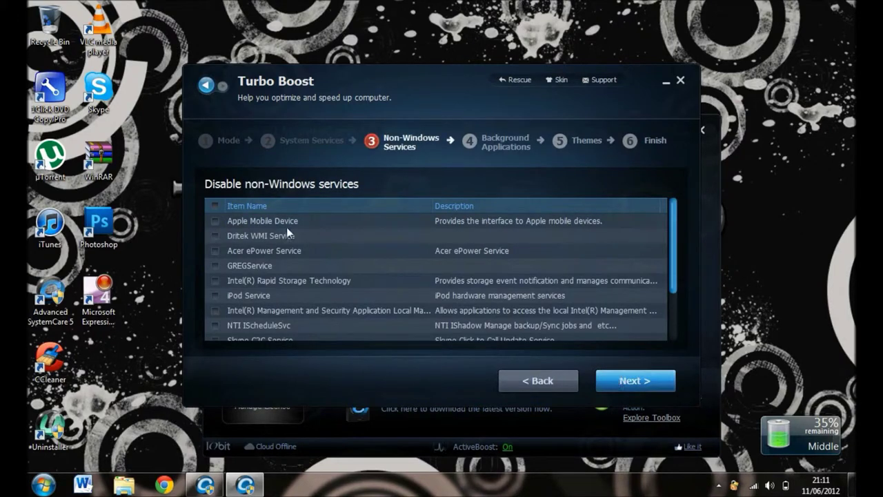
click(214, 206)
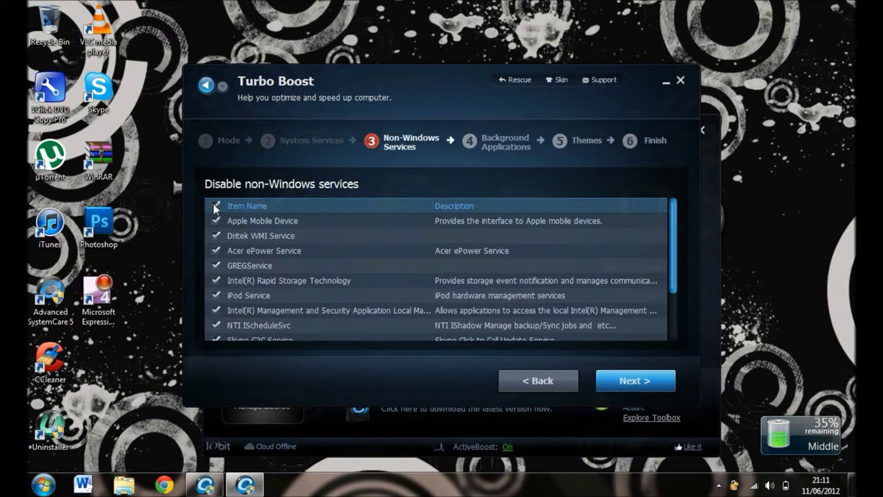
click(618, 371)
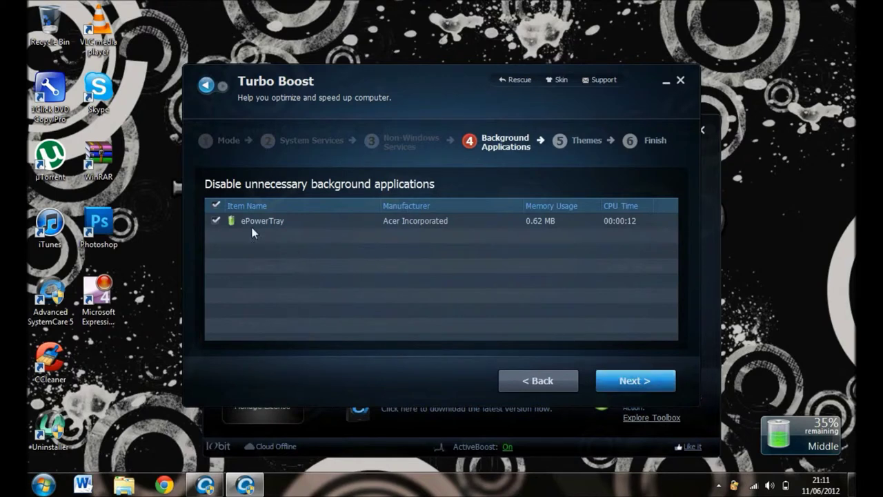
click(216, 220)
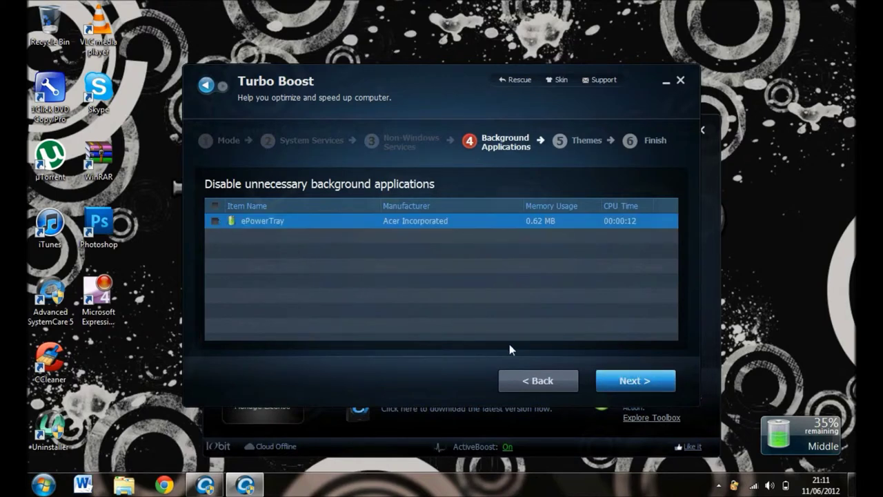
click(630, 388)
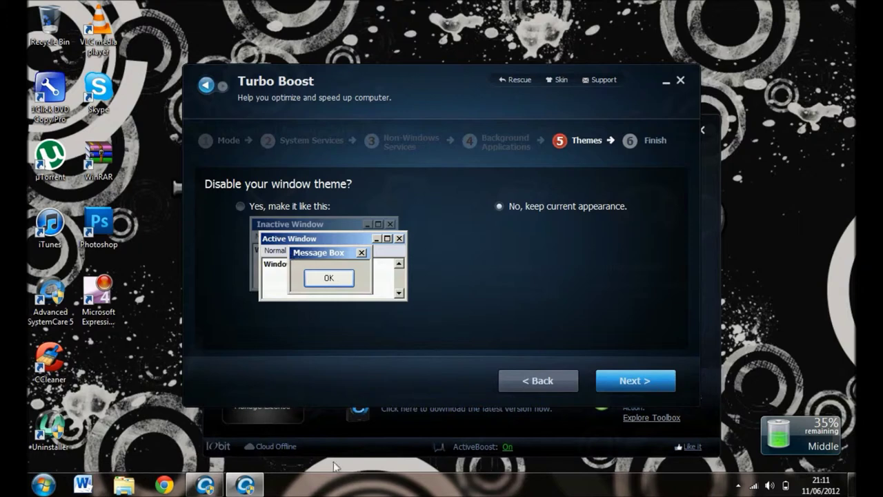
click(659, 379)
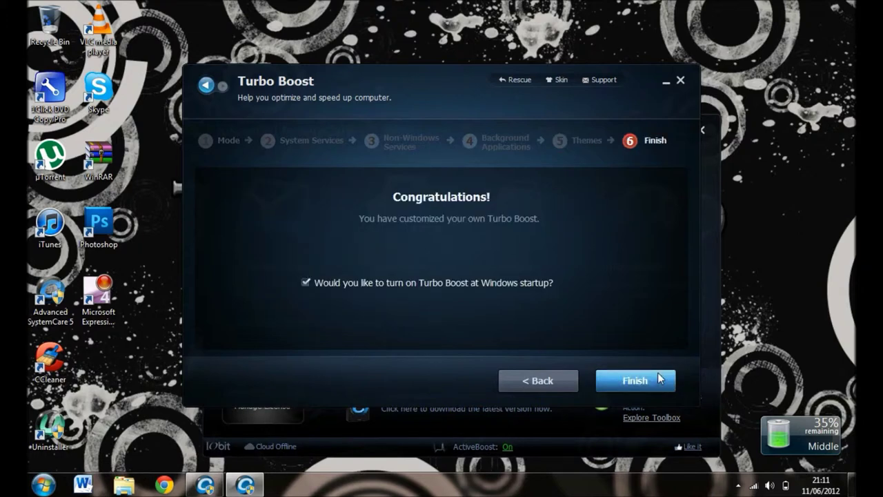
click(659, 378)
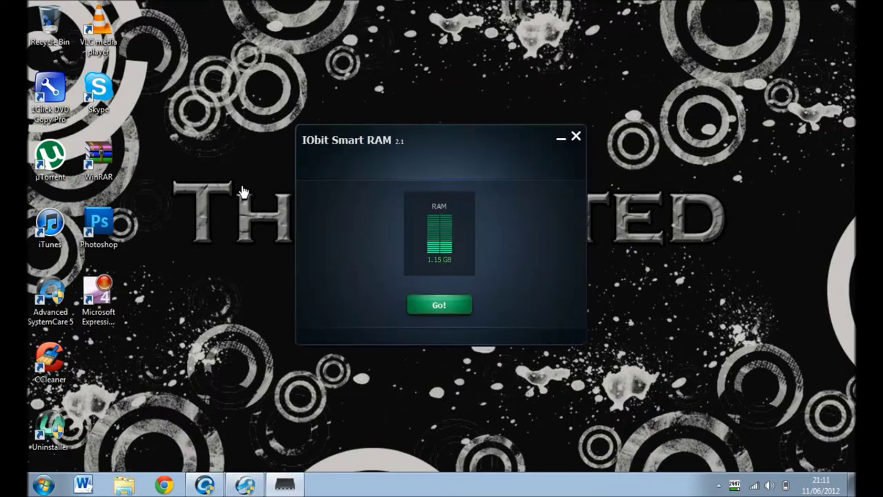
Run a Smart Clean then a Deep Clean in Smart RAM, freeing 35.91 MB
click(439, 305)
click(450, 320)
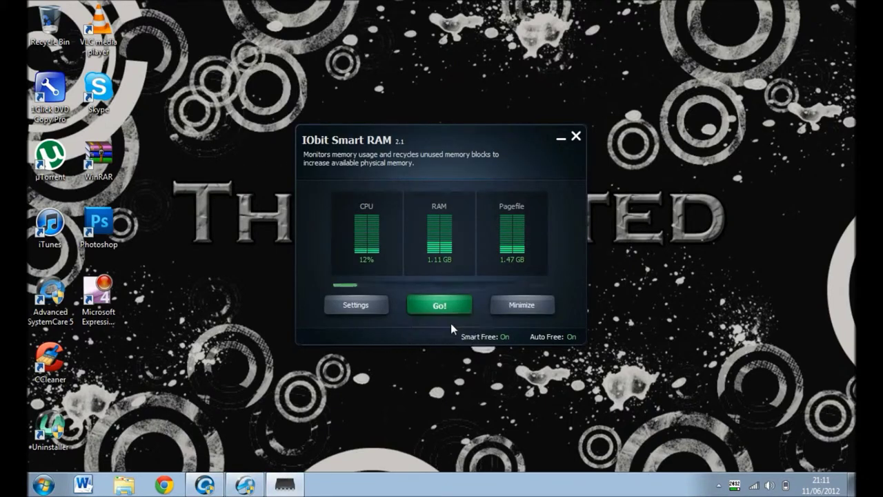
click(452, 308)
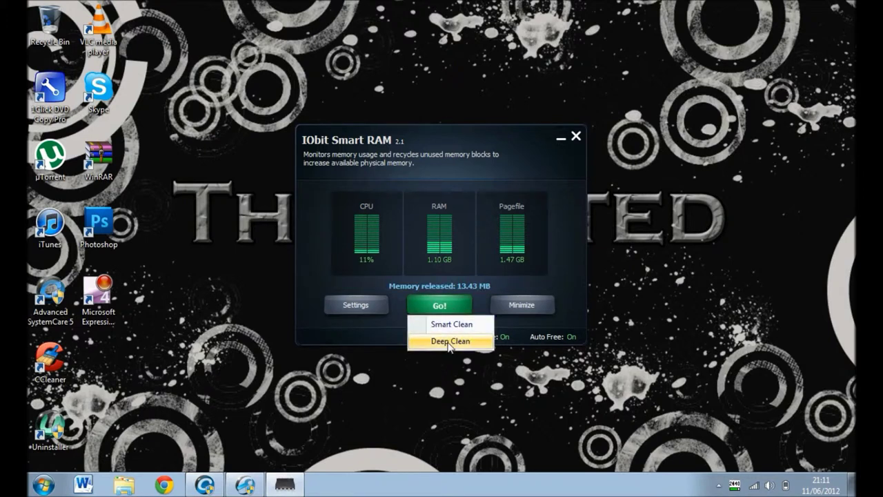
click(447, 340)
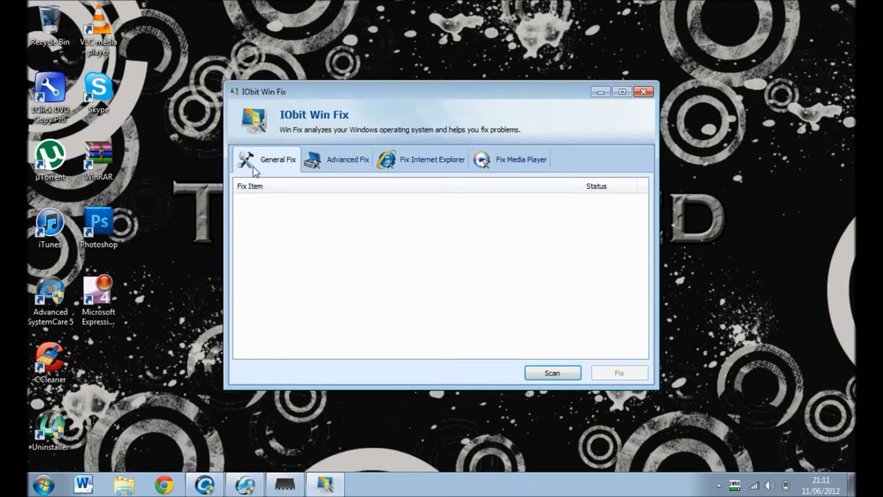
Run the General Fix scan, dismiss its no-problems result, and close Win Fix
click(535, 373)
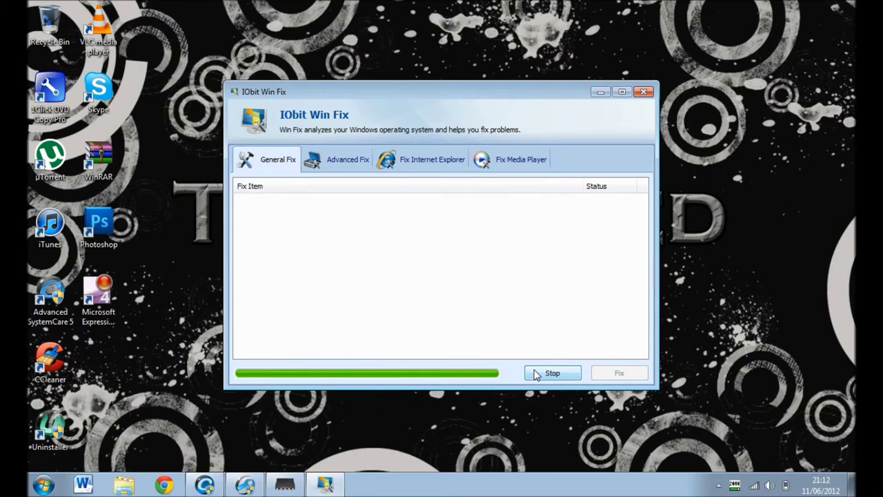
click(484, 293)
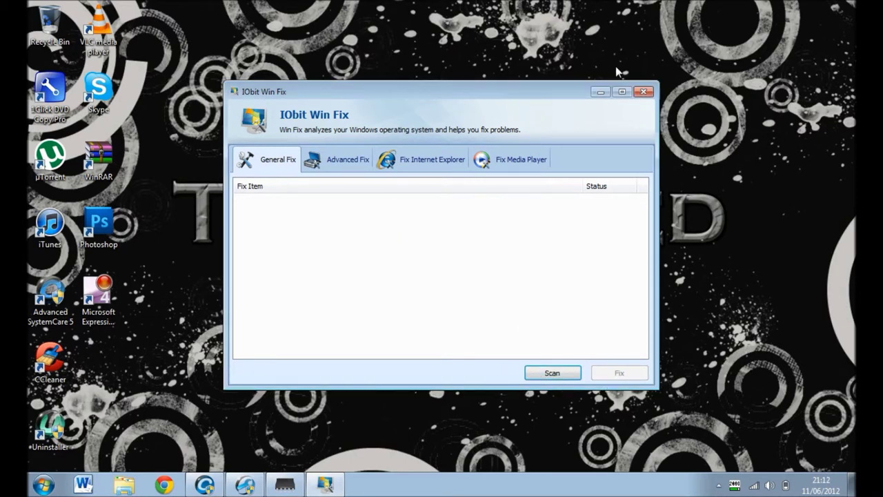
click(643, 91)
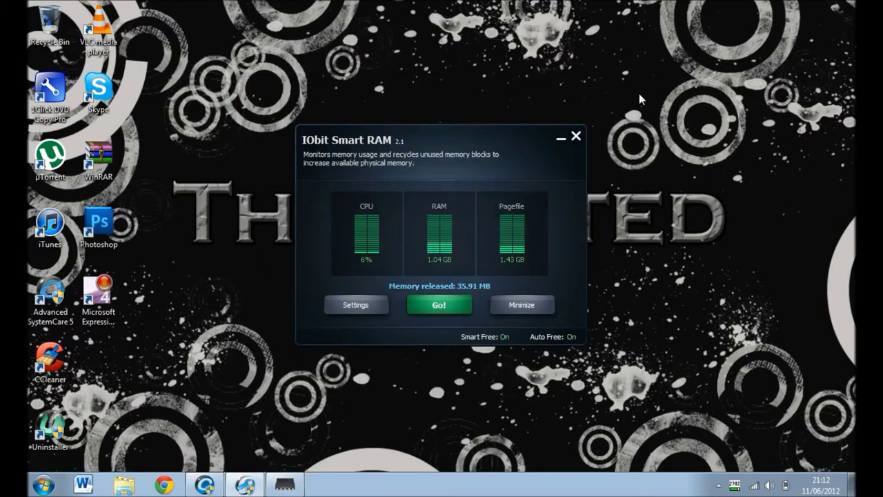